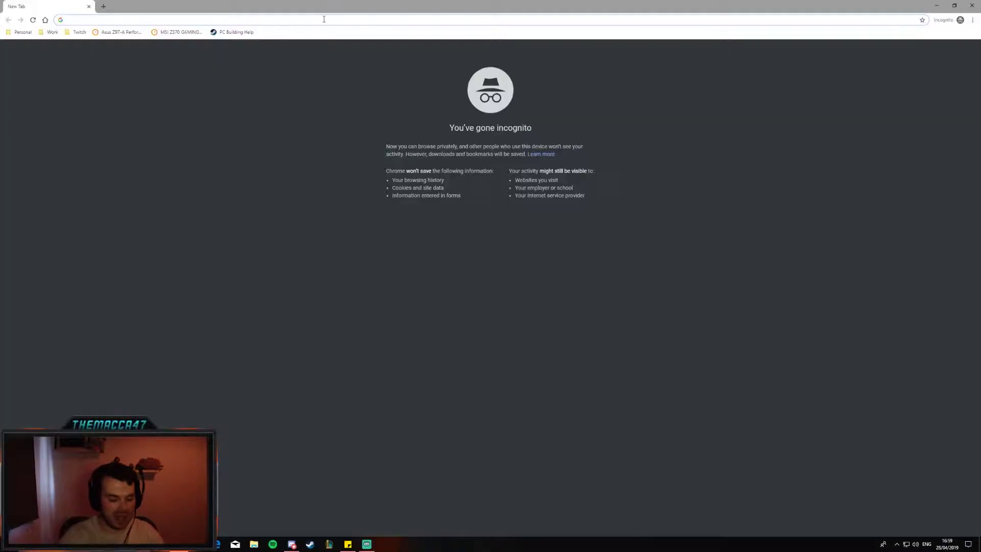
- Go to mixer.com/lab and sign in with a Microsoft account
text(mixer.com)
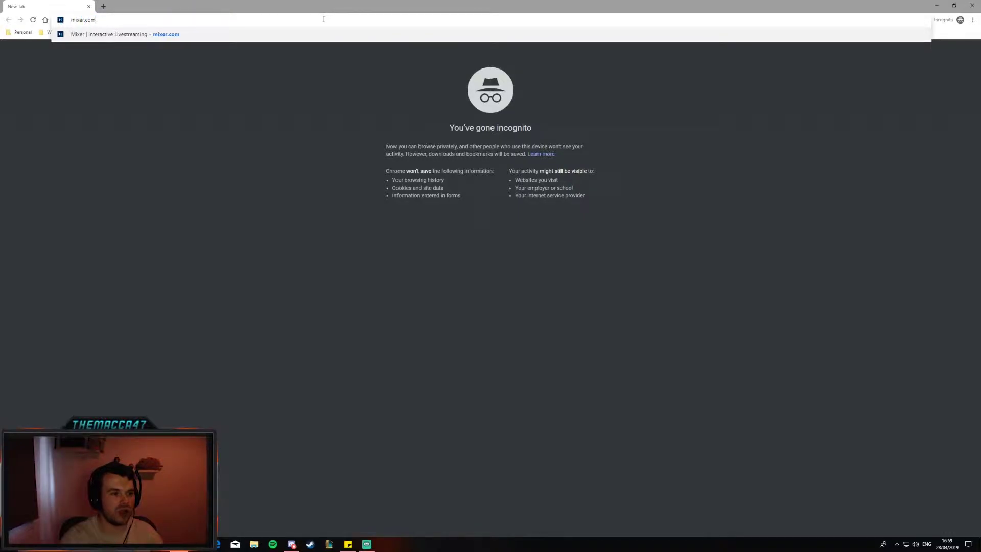
text(/la)
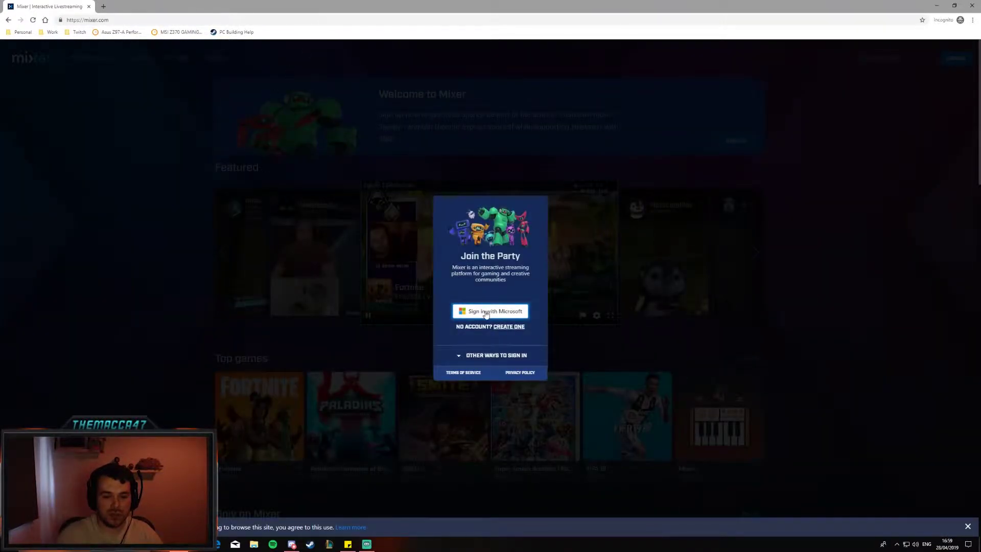
click(484, 311)
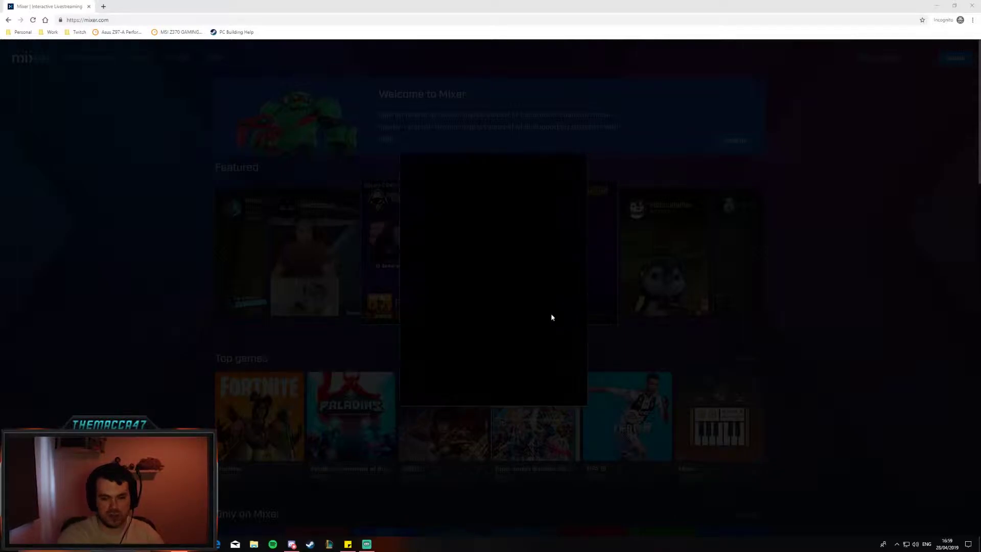
click(578, 159)
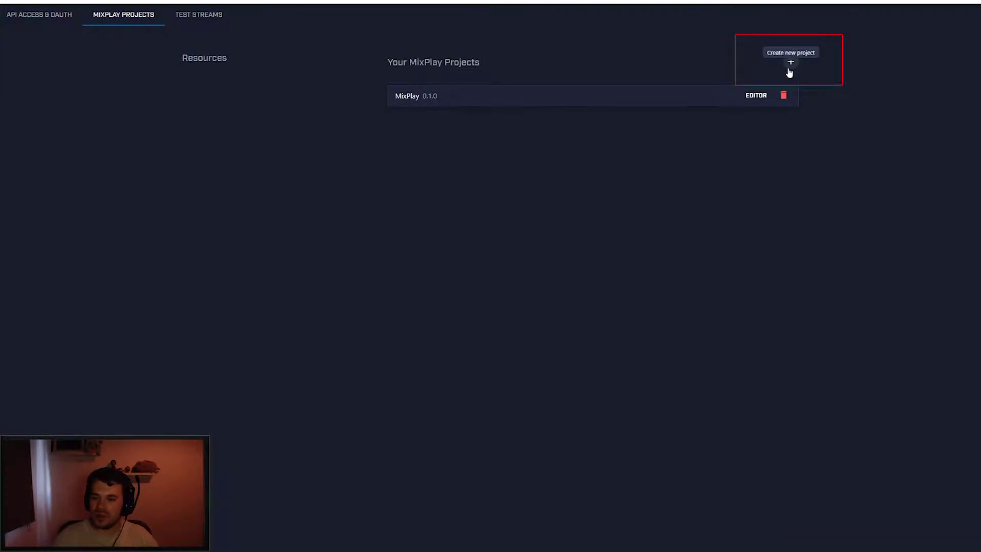
- Create and save a MixPlay project titled 'Test' for Apex Legends, then open its Build editor
click(789, 73)
click(490, 279)
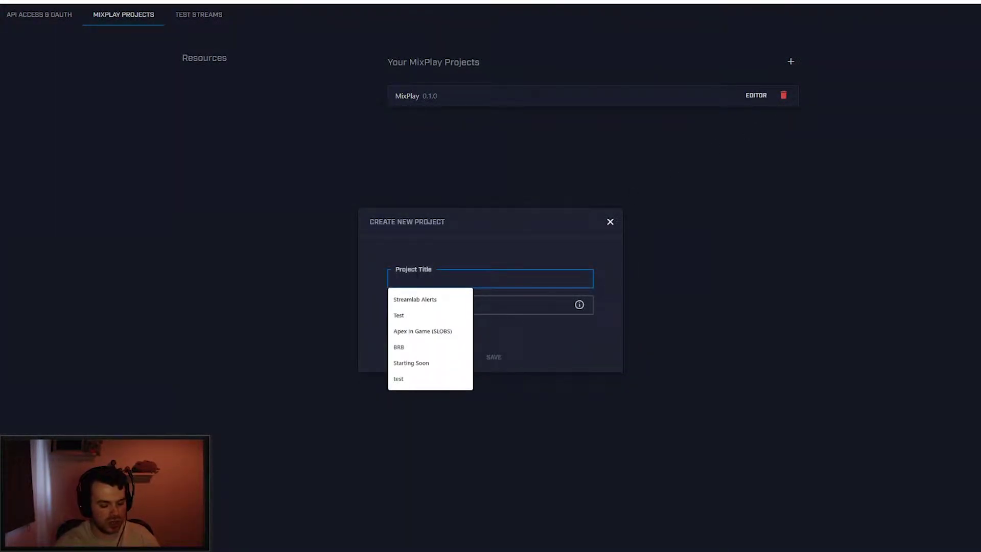
text(Test)
key(Tab)
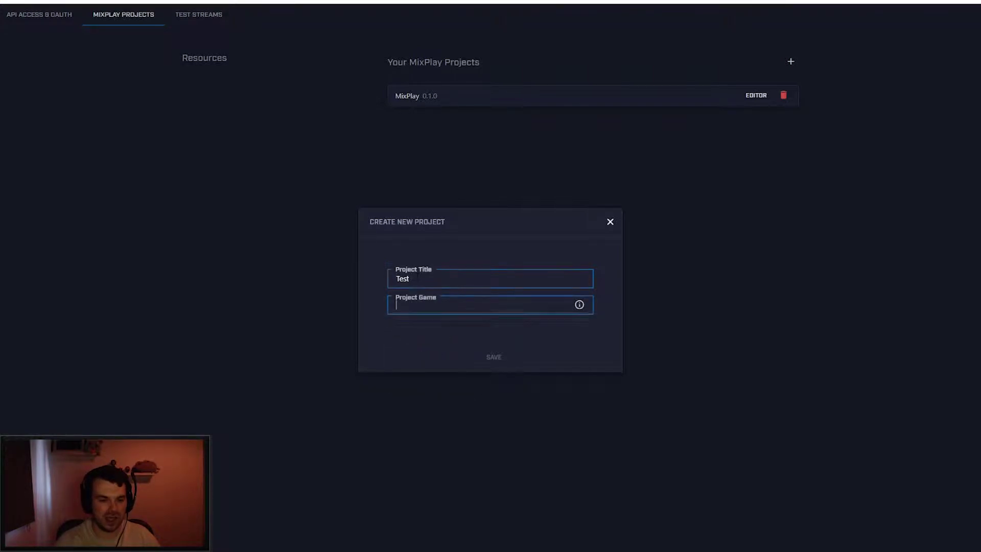
text(apex leg)
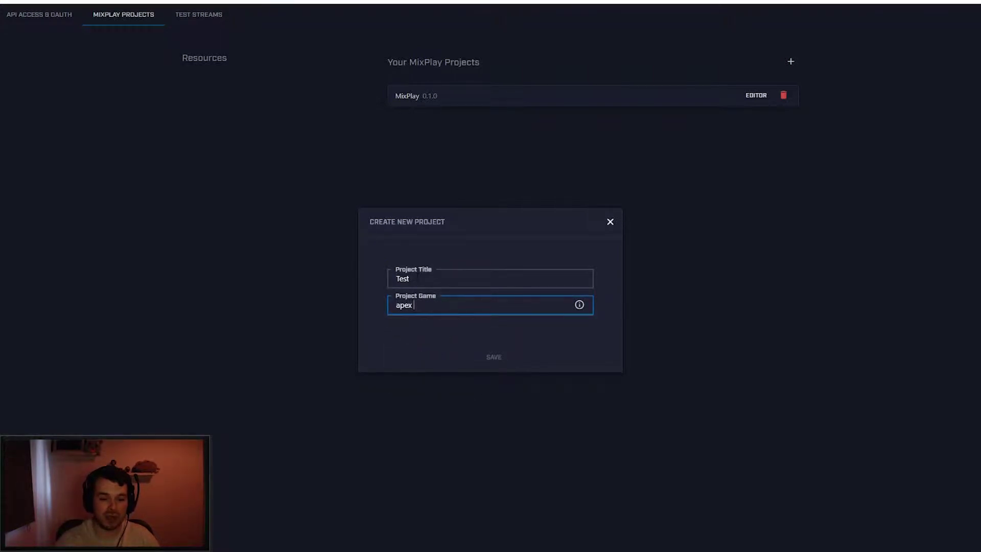
click(392, 325)
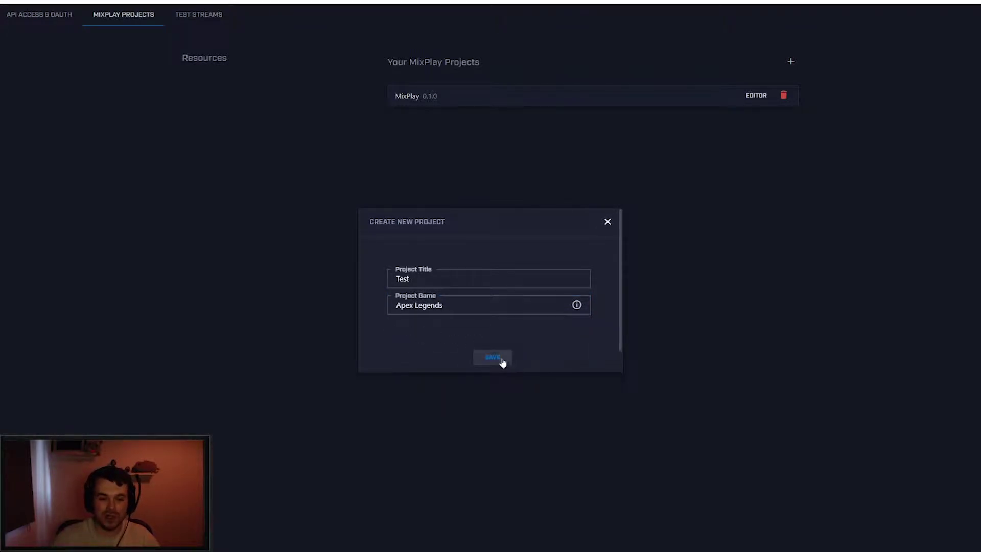
click(498, 359)
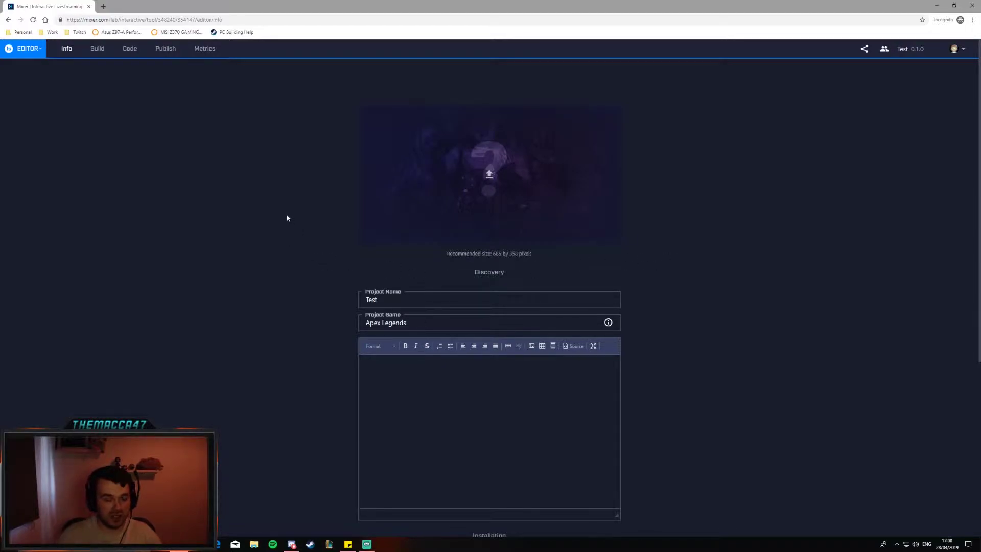
click(95, 56)
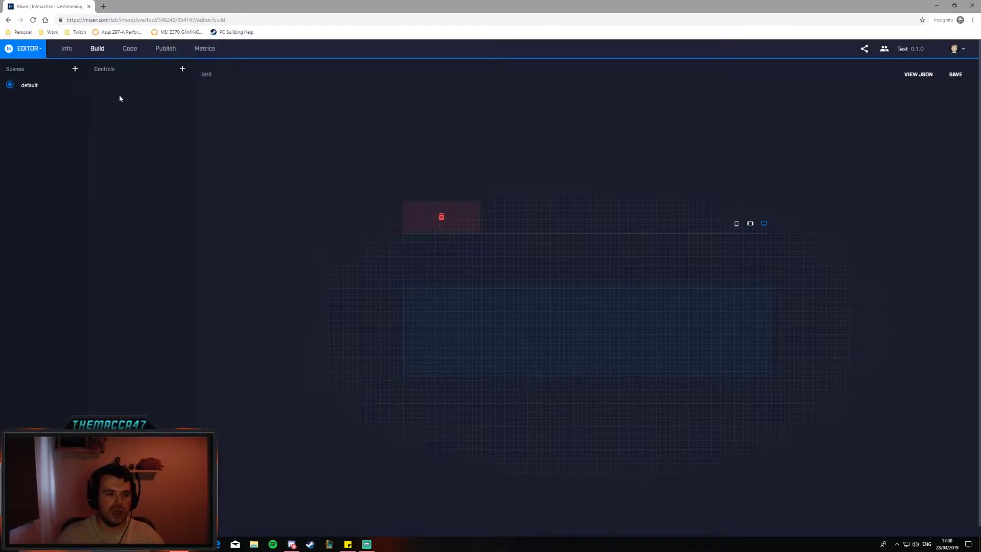
- Add a button control named 'Test button' with display text 'Test button'
click(184, 69)
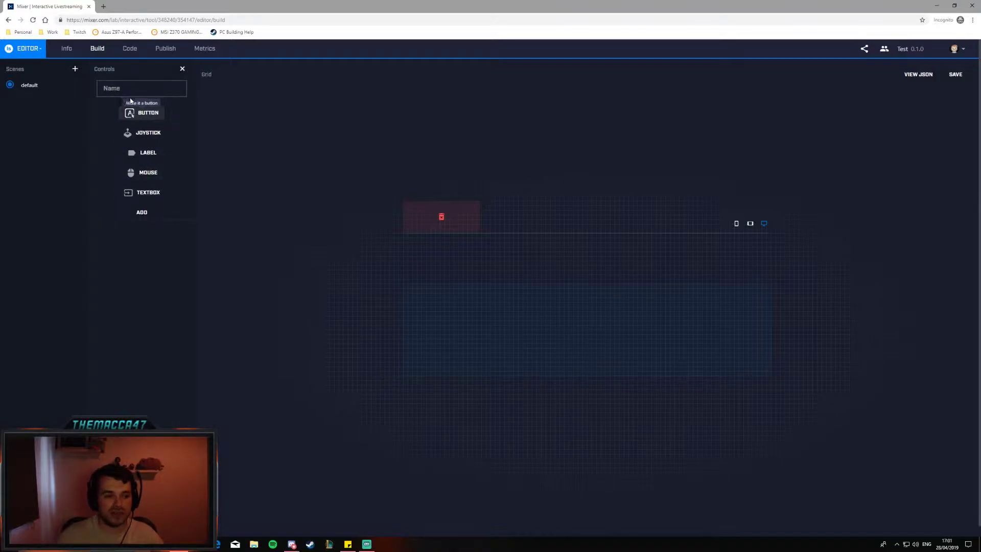
click(133, 89)
text(Test button)
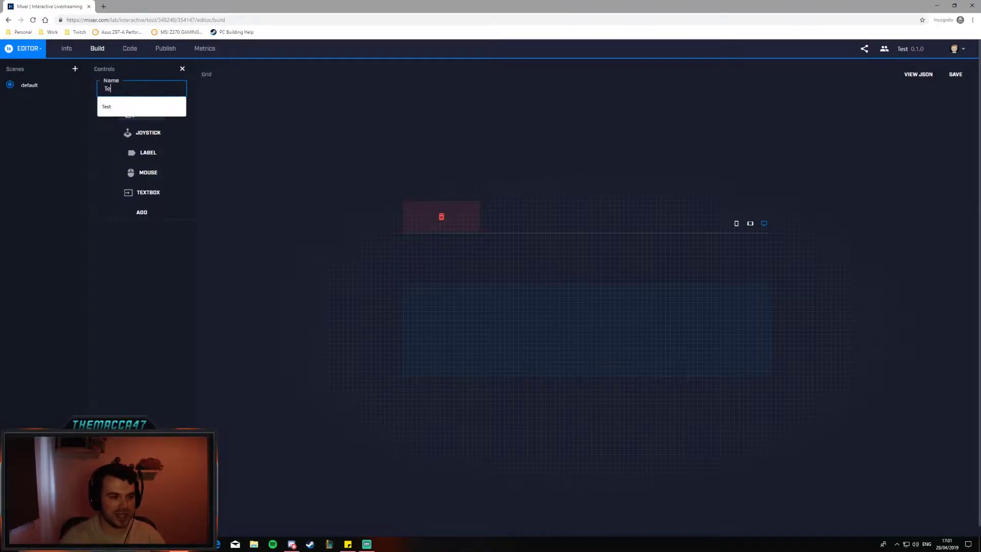
click(149, 212)
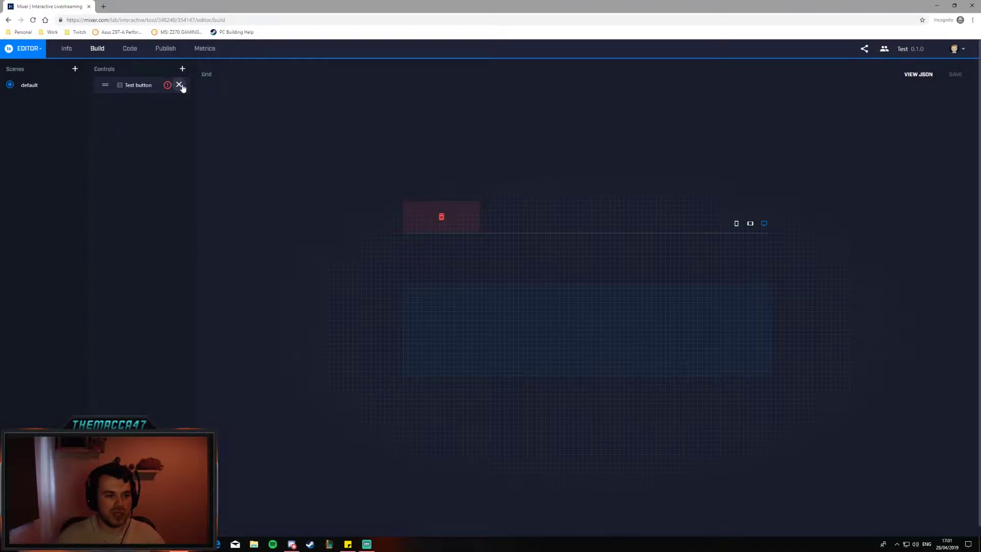
click(180, 85)
click(231, 108)
text(Test button)
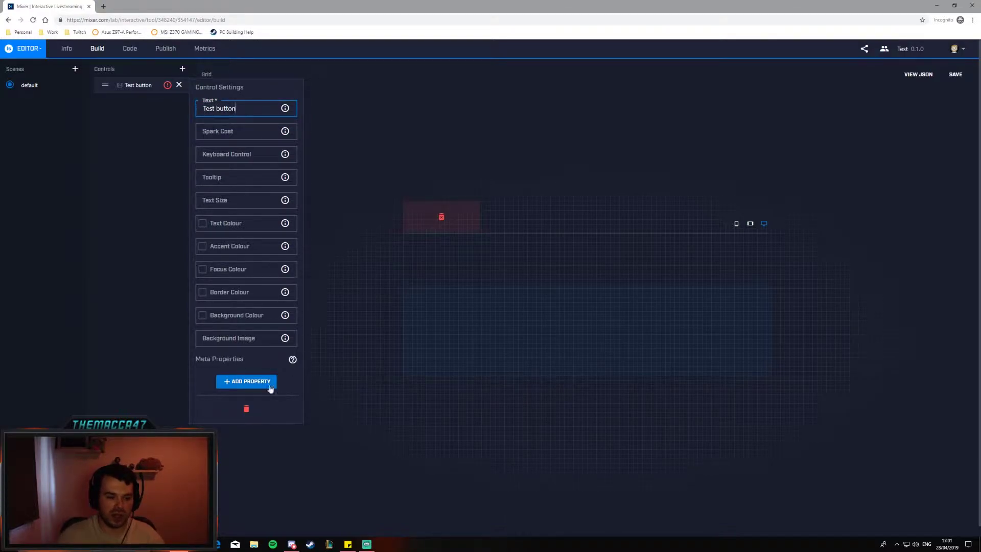
click(179, 85)
- Add a second button control 'Test sounds' with display text 'Test sounds'
click(182, 69)
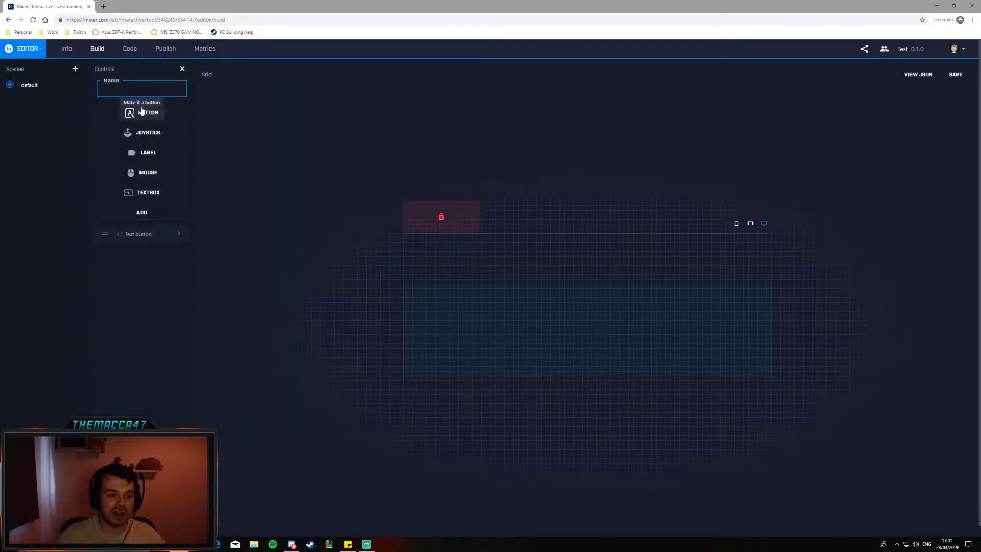
text(Tes)
text(t button)
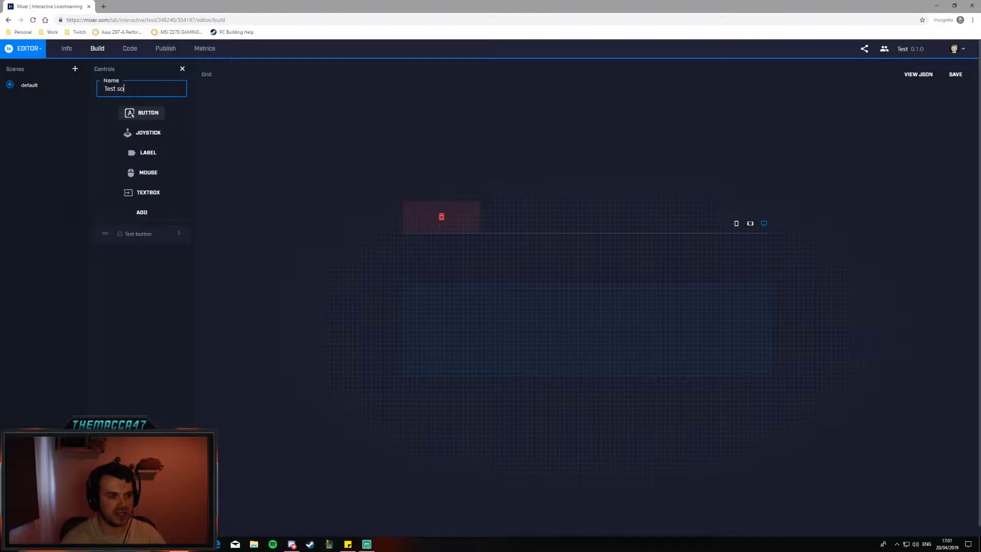
click(143, 214)
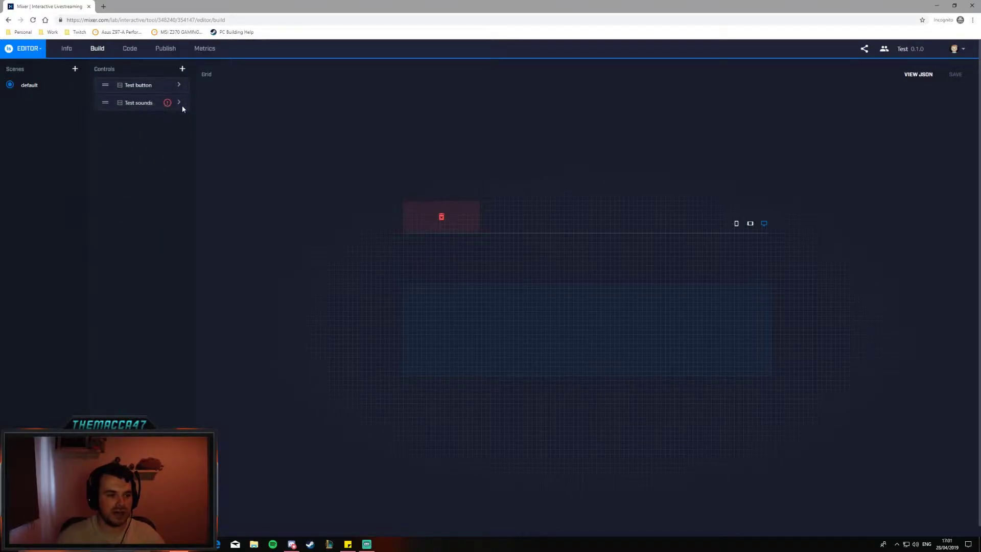
click(179, 103)
text(Test sounds)
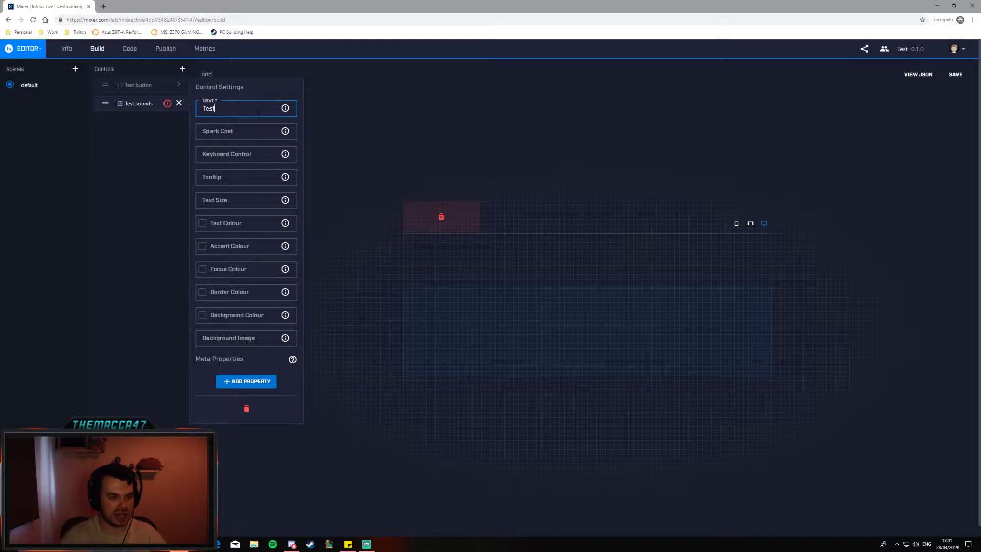
click(180, 104)
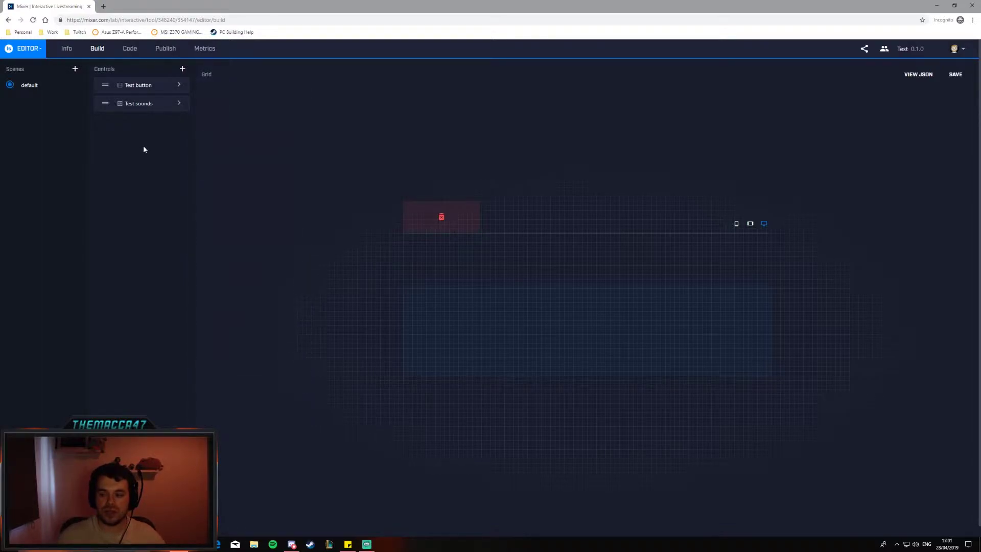
- Drag Test button and Test sounds side by side onto the grid and save the project
drag(123, 84, 507, 324)
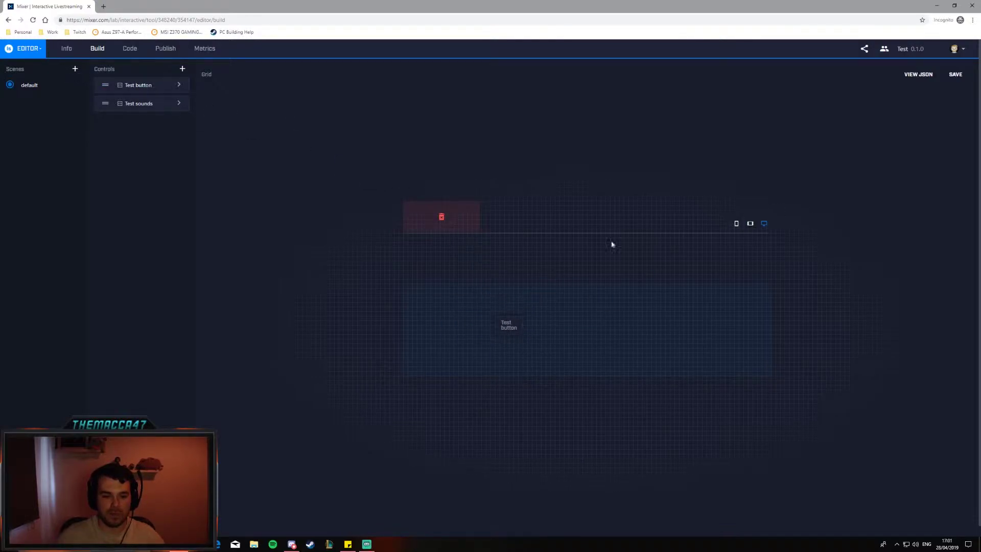
drag(107, 103, 616, 325)
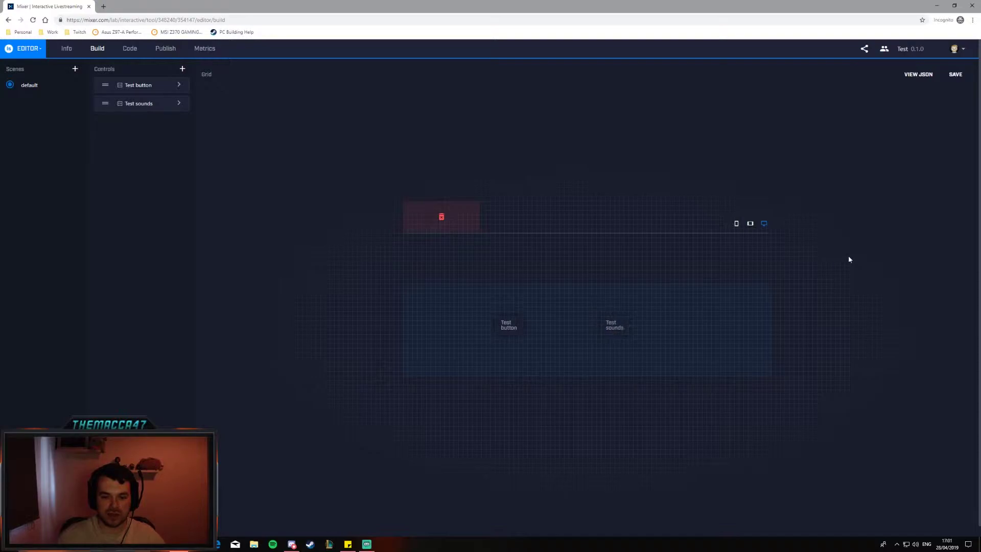
click(950, 79)
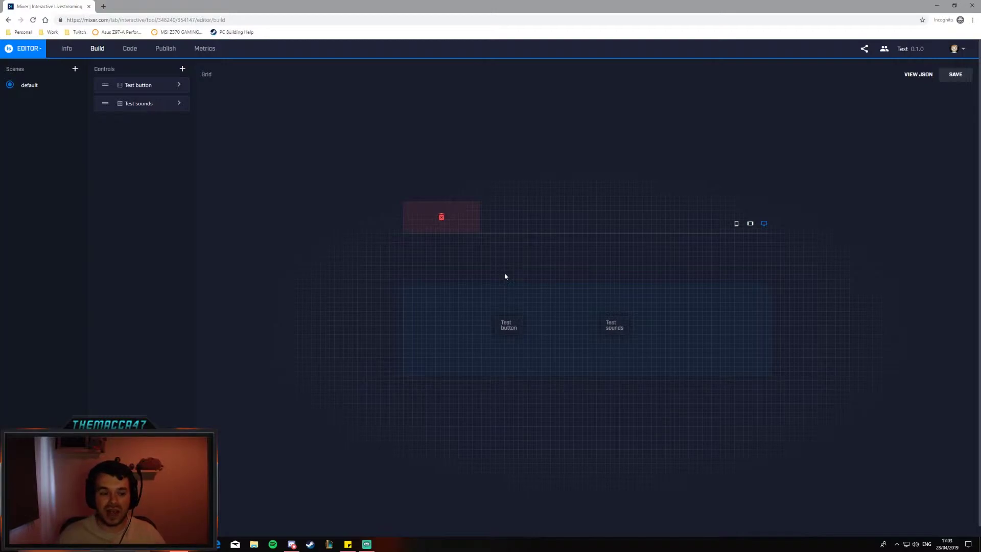
- Launch Mix It Up and show the MixPlay page with the Test game selected
key(super)
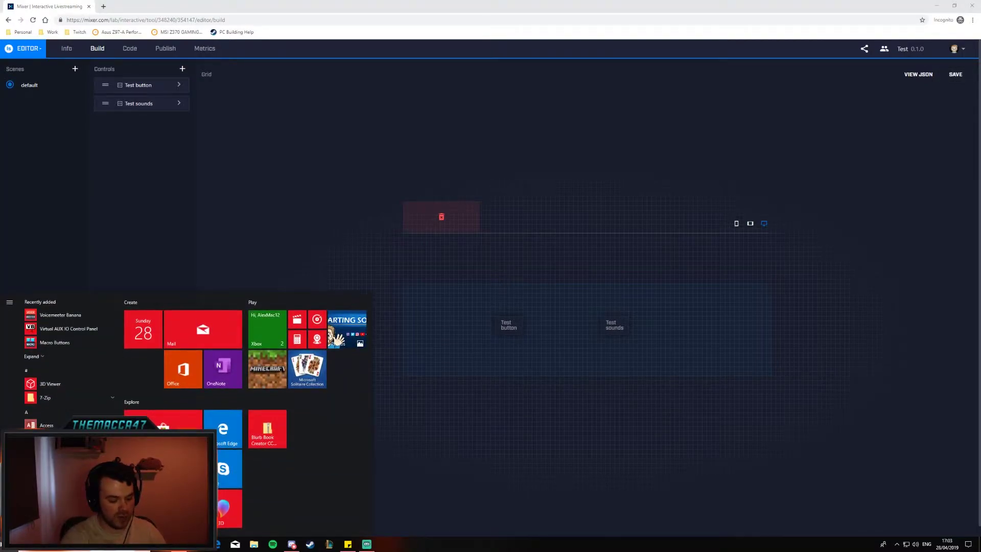
text(mix)
key(Return)
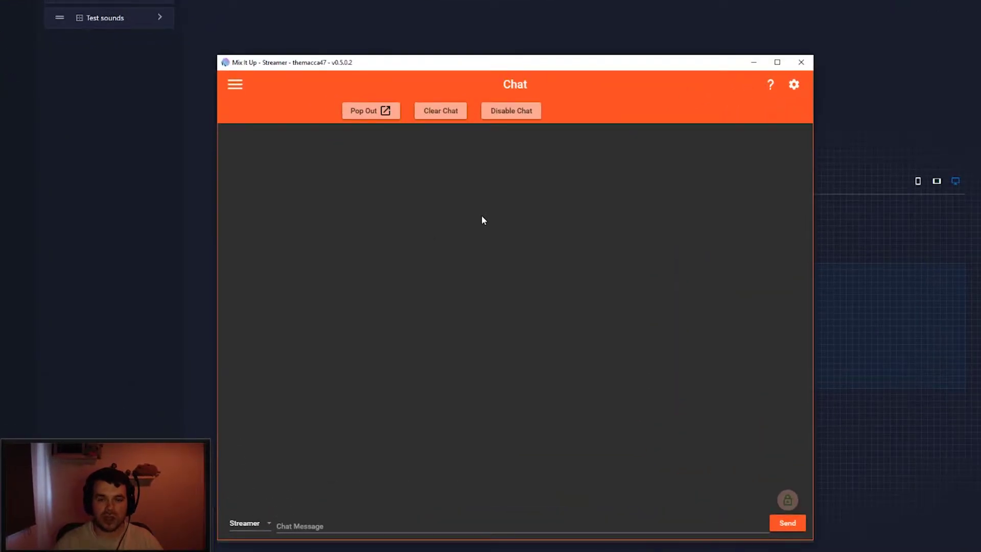
click(235, 86)
click(244, 175)
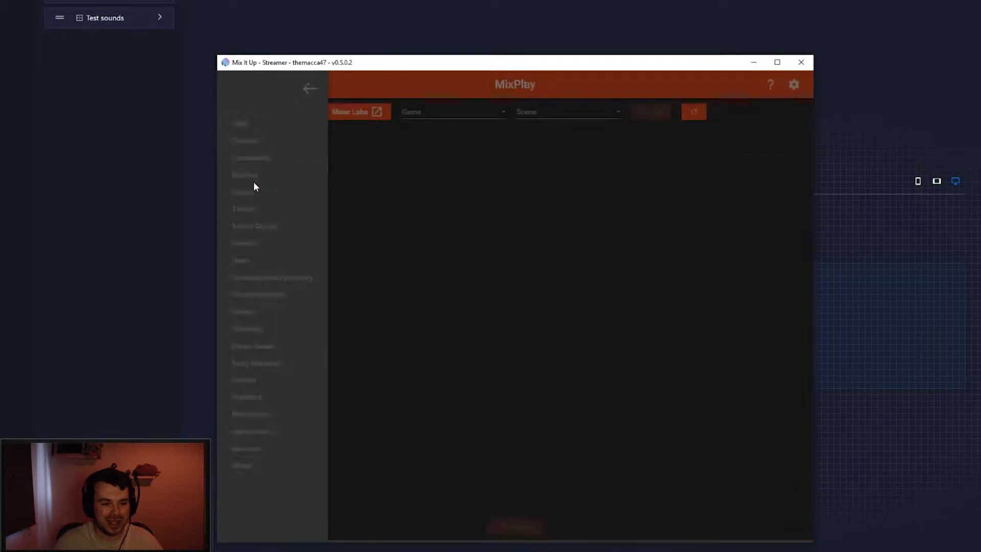
click(428, 113)
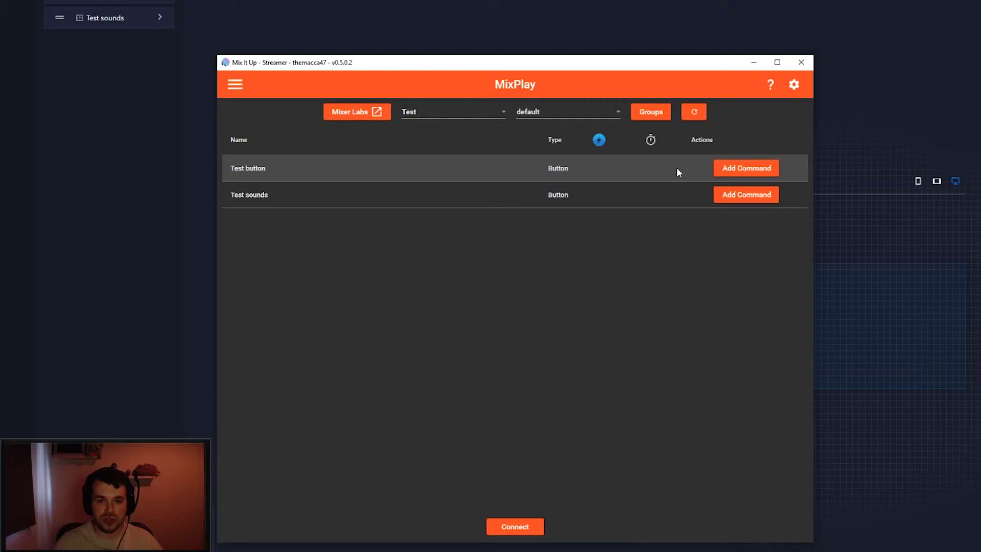
- Give Test button a Basic Chat Command posting 'Thank you so much for testing my buttons!' as streamer
click(732, 173)
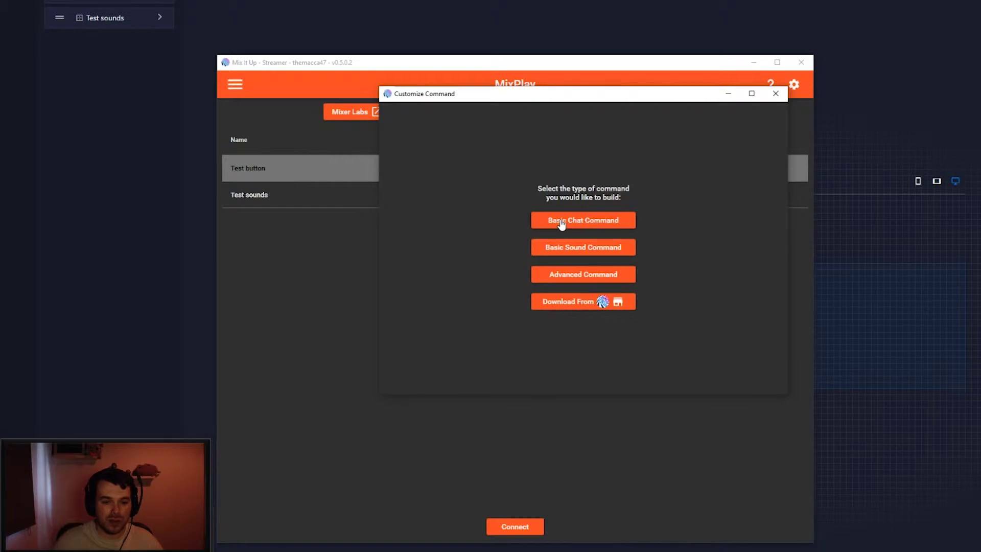
click(558, 220)
click(465, 219)
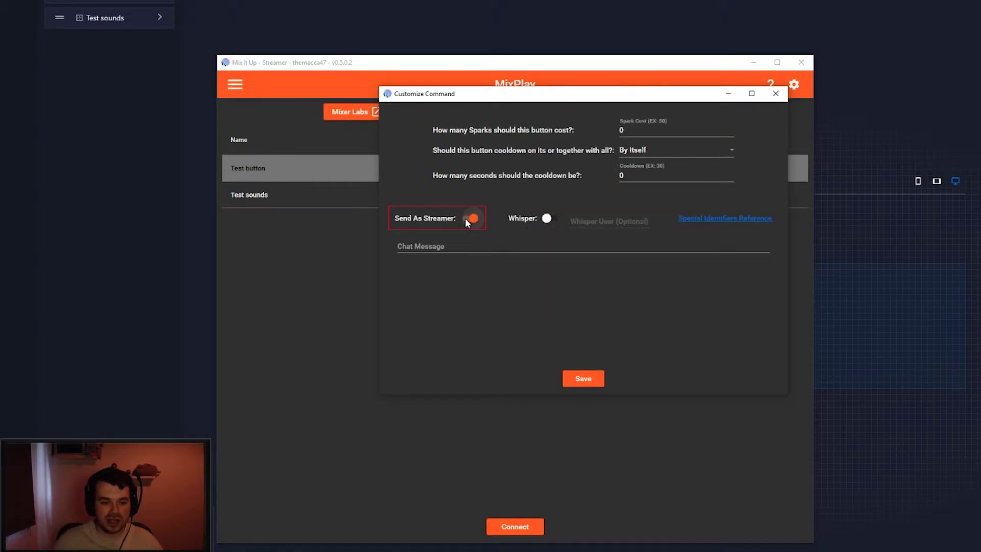
click(470, 247)
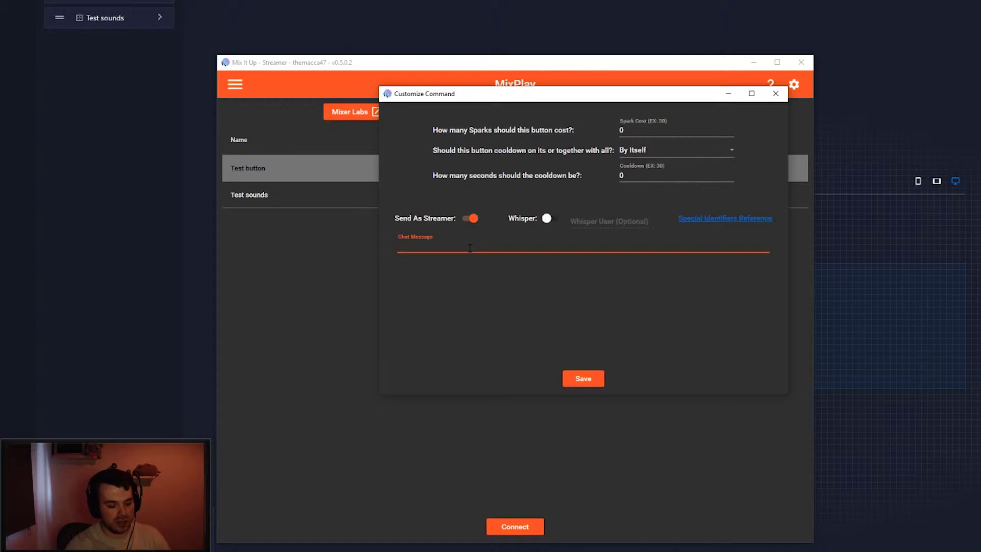
text(Thank you so)
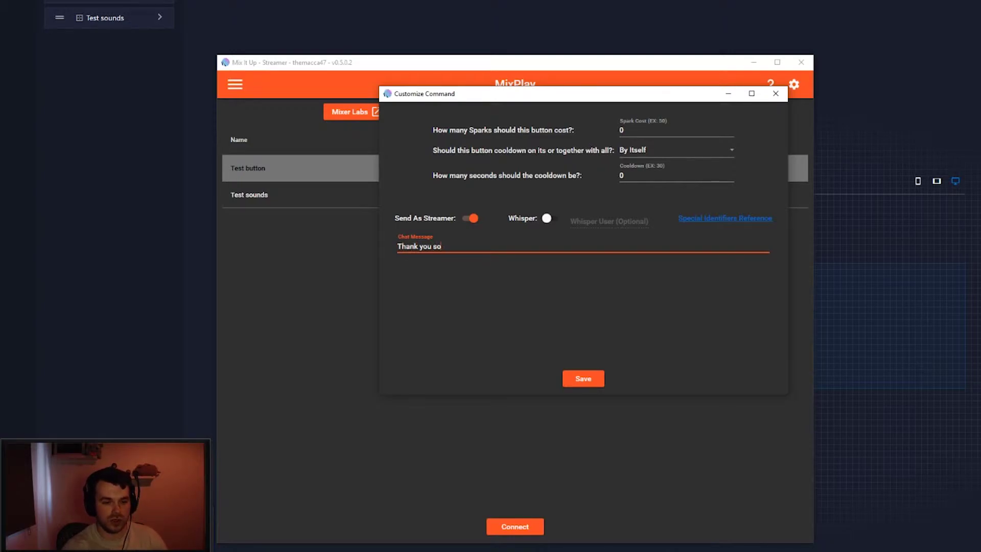
text( much for testi)
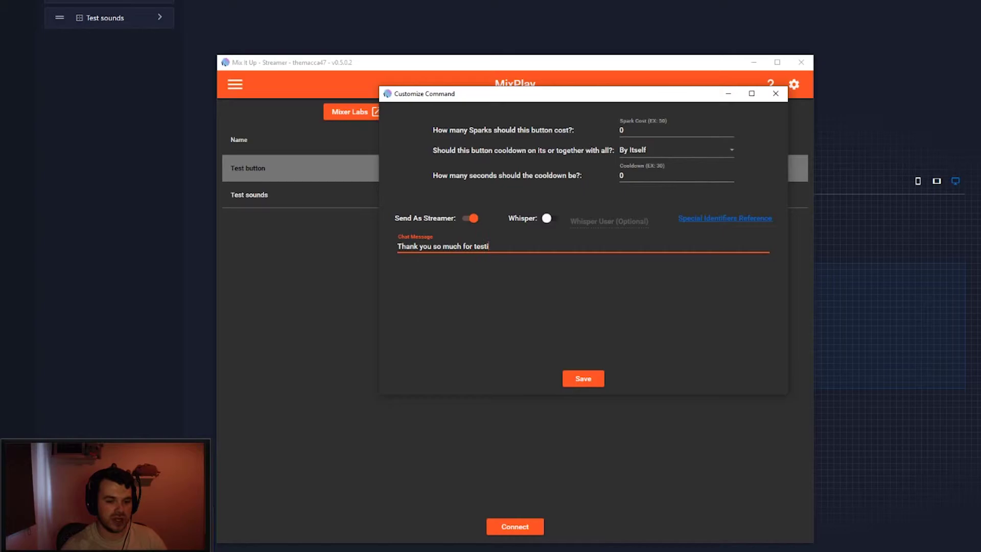
text(ng my buttons)
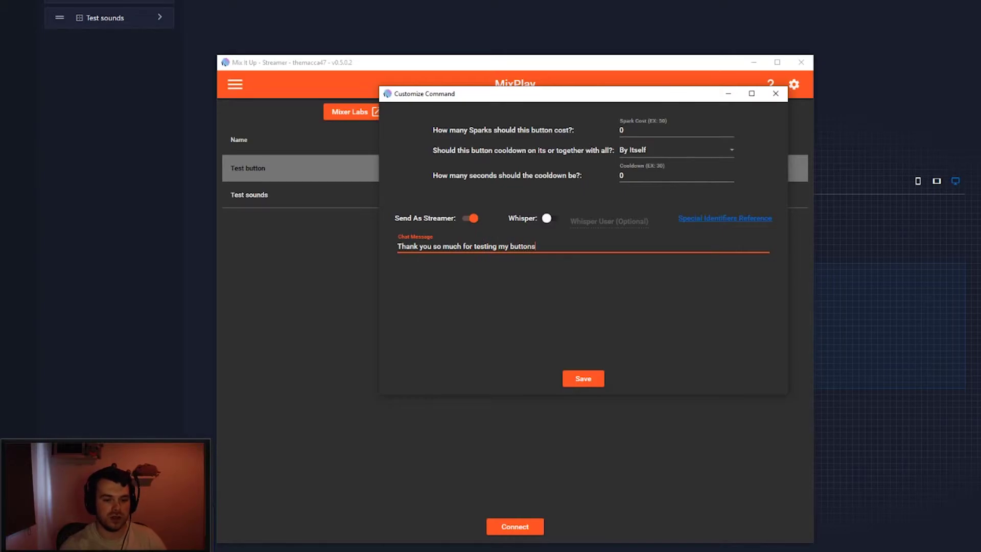
text(!)
click(585, 379)
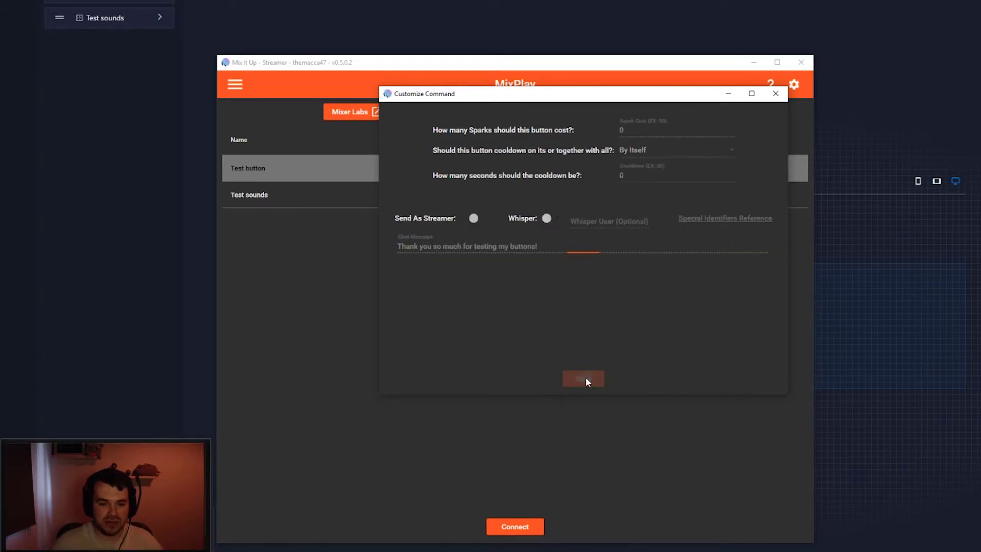
- Pop the Chat page out into its own window and move it to the right
click(236, 84)
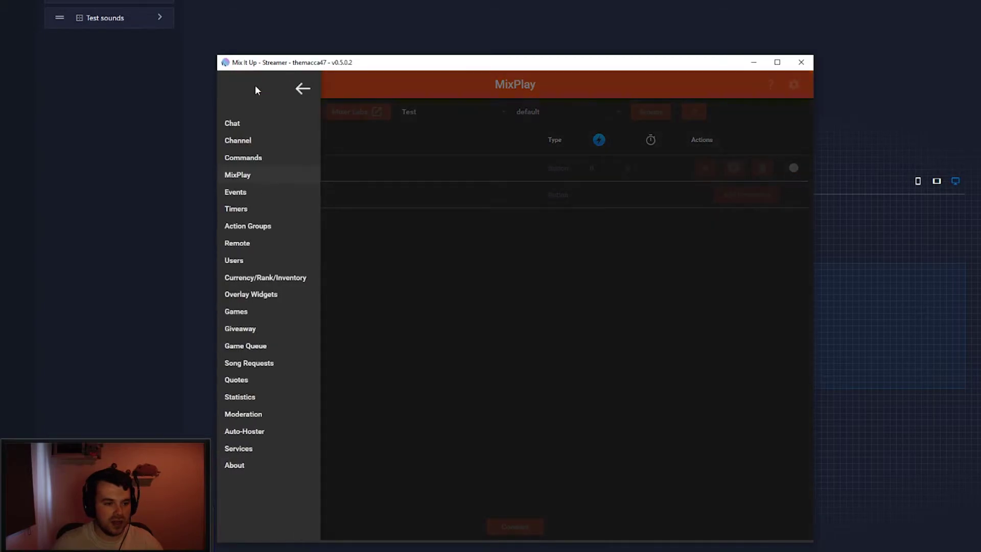
click(252, 127)
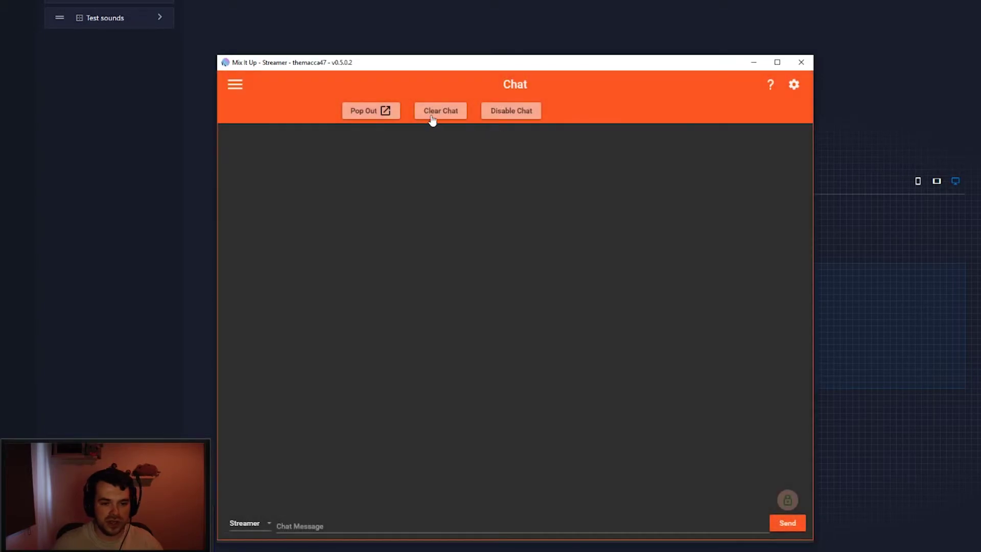
click(369, 111)
drag(500, 93, 959, 50)
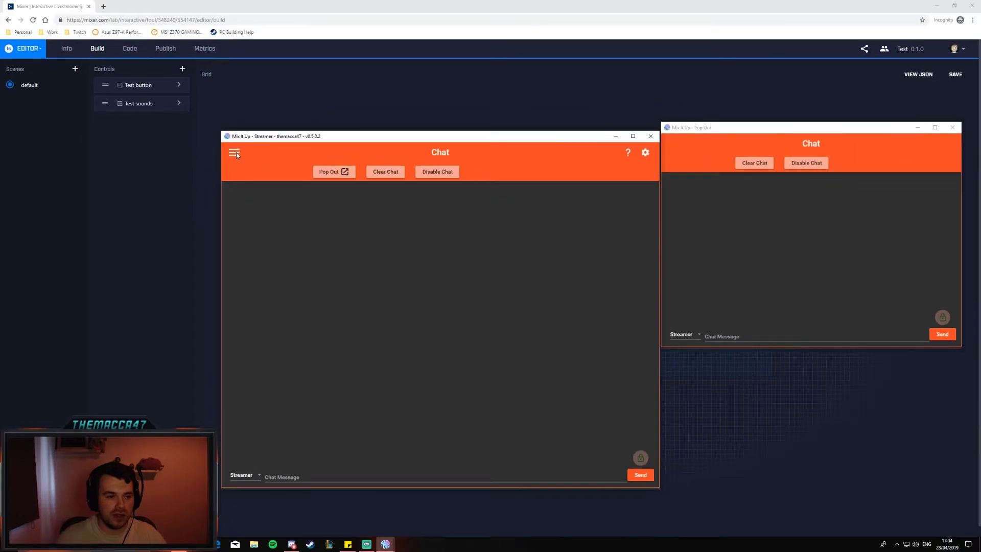
- Back on the MixPlay page, run Test button's command to post its thank-you message
click(235, 84)
click(247, 219)
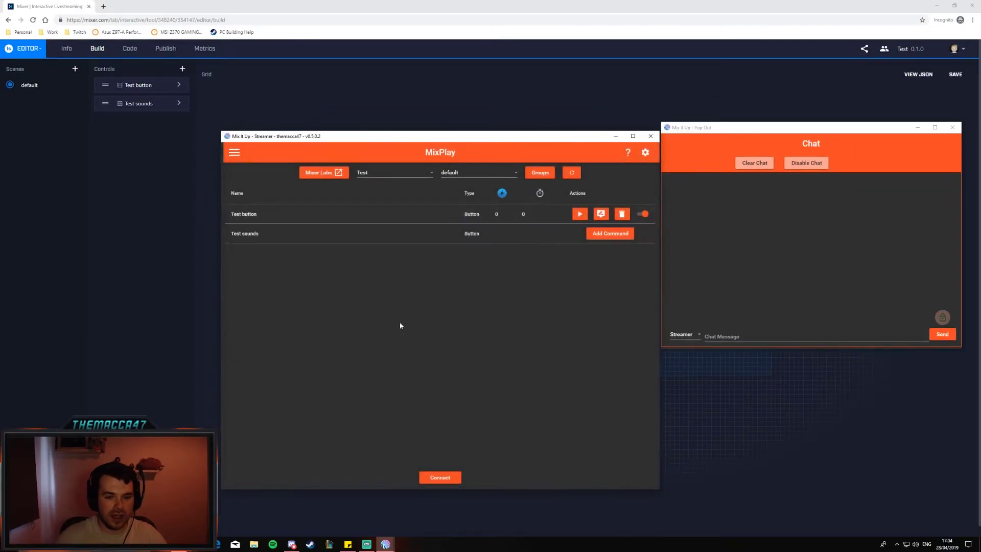
click(580, 215)
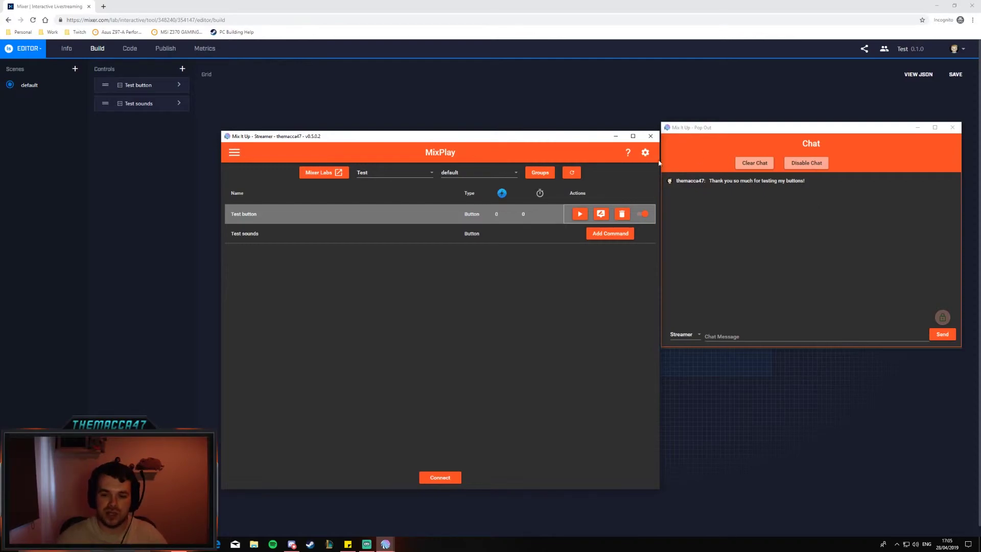
- Give Test sounds a Basic Sound Command playing gg (1).mp3 from the Stream deck sounds folder
click(610, 234)
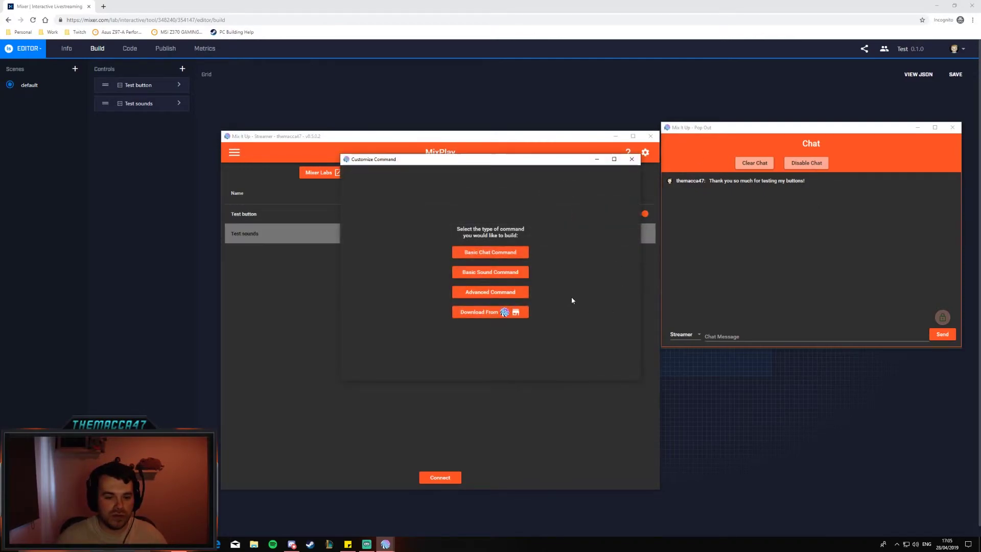
click(492, 271)
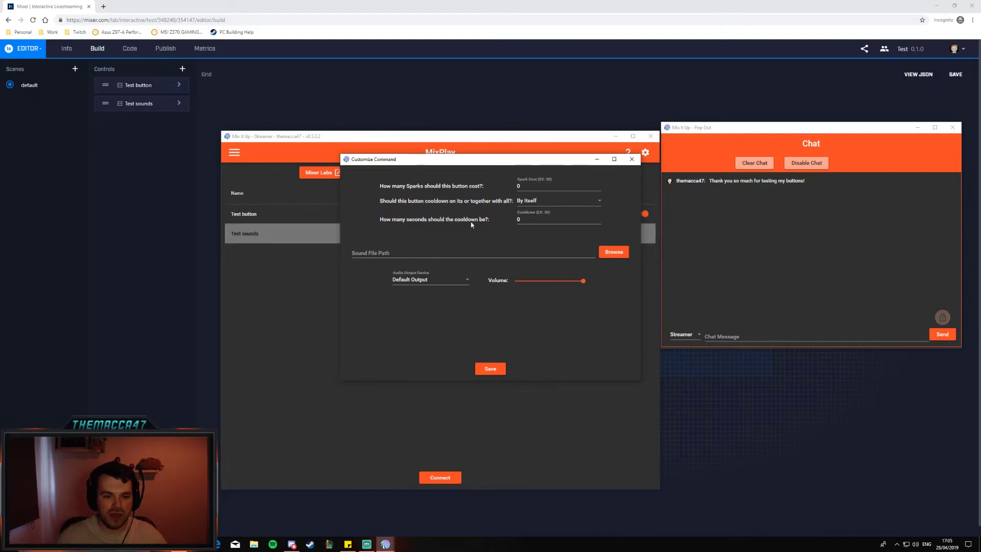
click(582, 254)
click(625, 254)
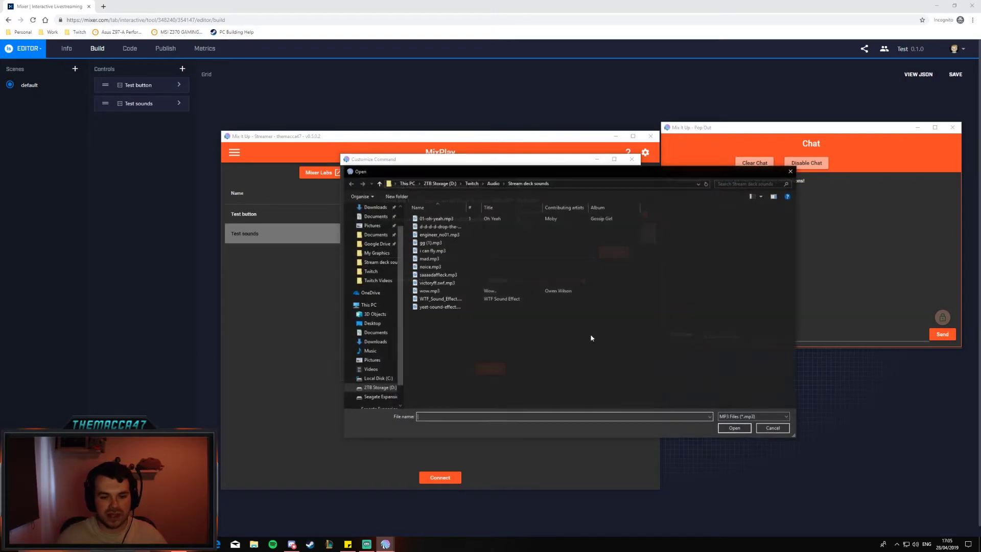
double_click(438, 243)
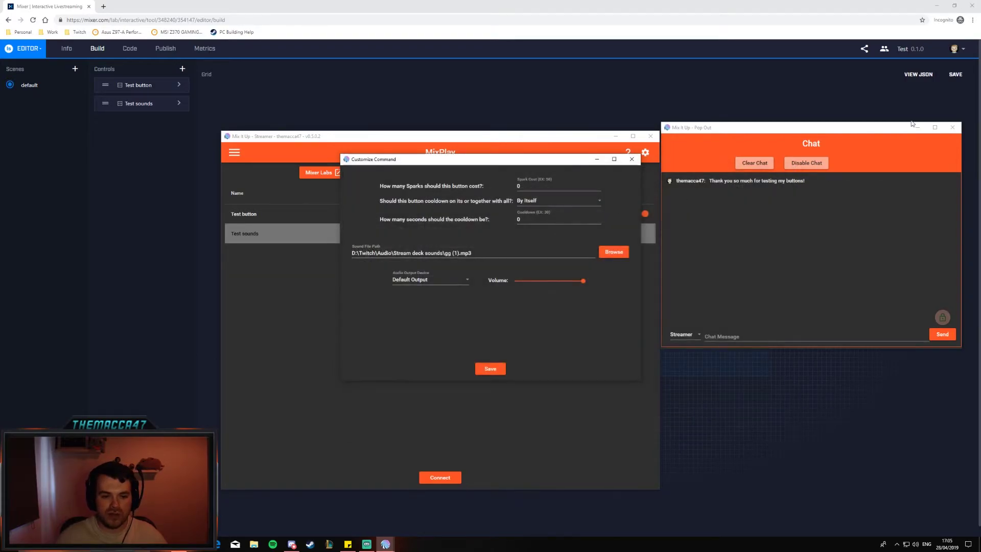
click(510, 253)
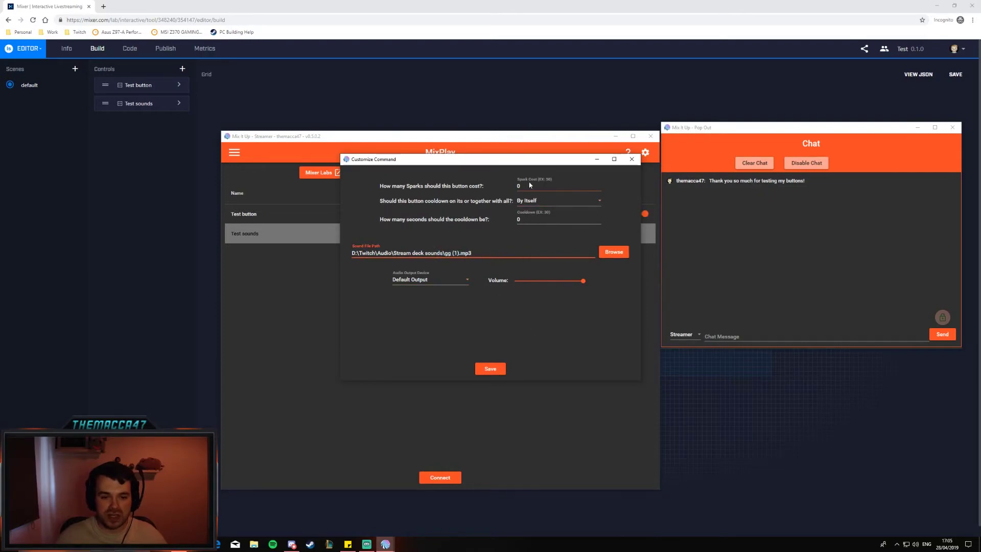
click(489, 369)
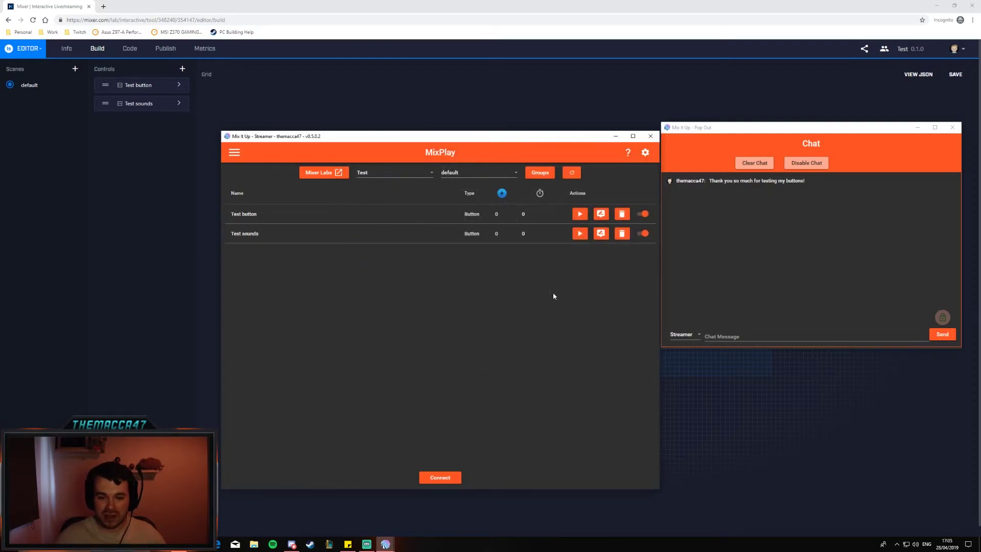
click(580, 234)
click(580, 234)
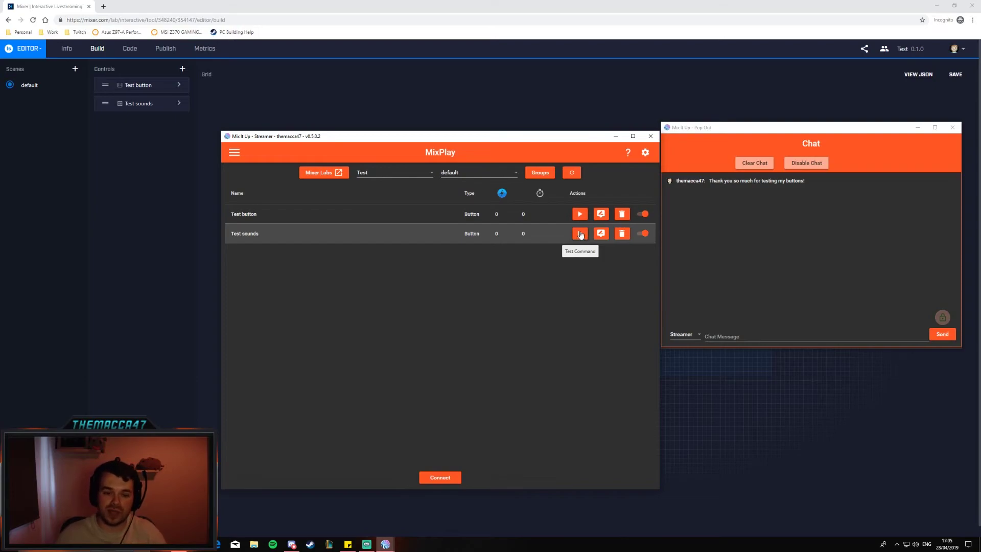
click(580, 234)
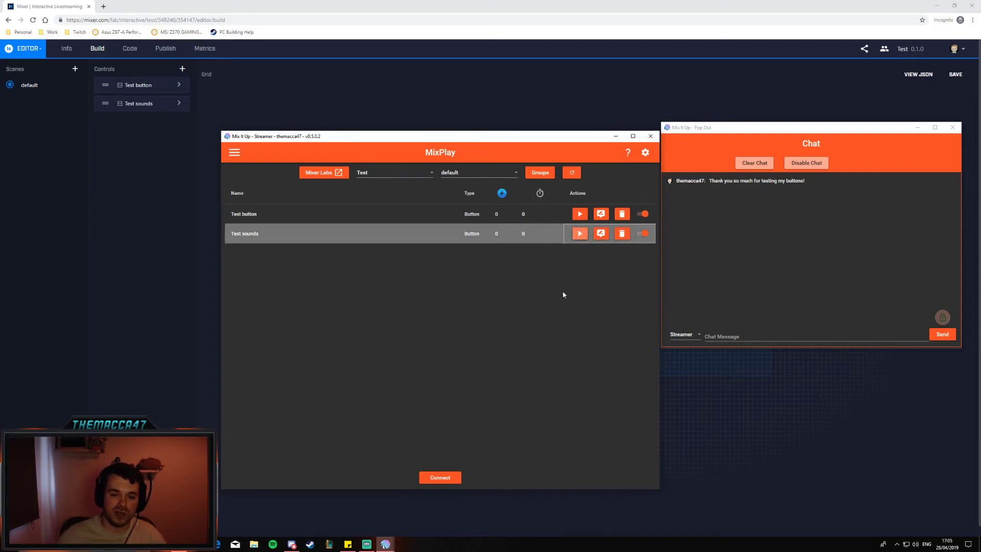